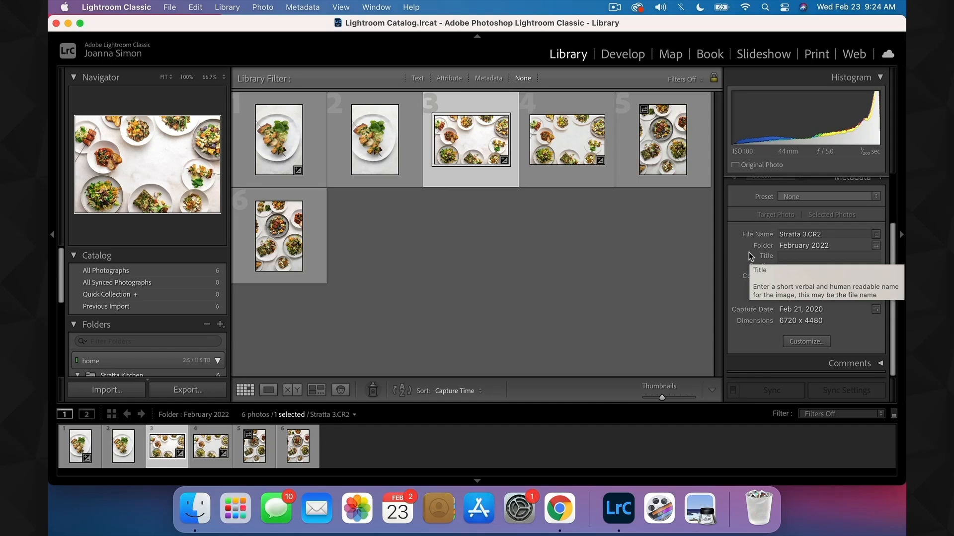
# - Open the metadata preset editor and fill in the Copyright field with ©, the photographer's business name and ", all rights reserved"
pyautogui.scroll(3, 749, 252)
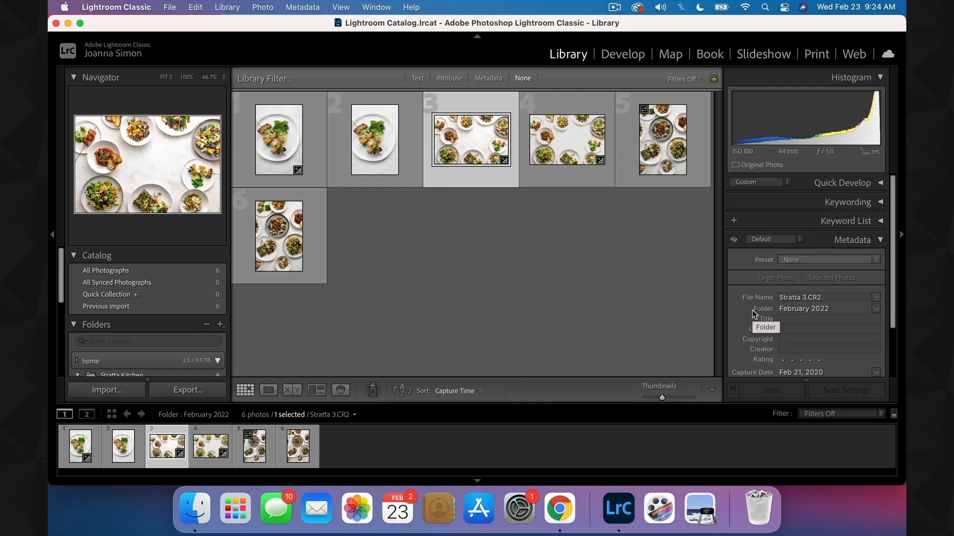
pyautogui.click(797, 260)
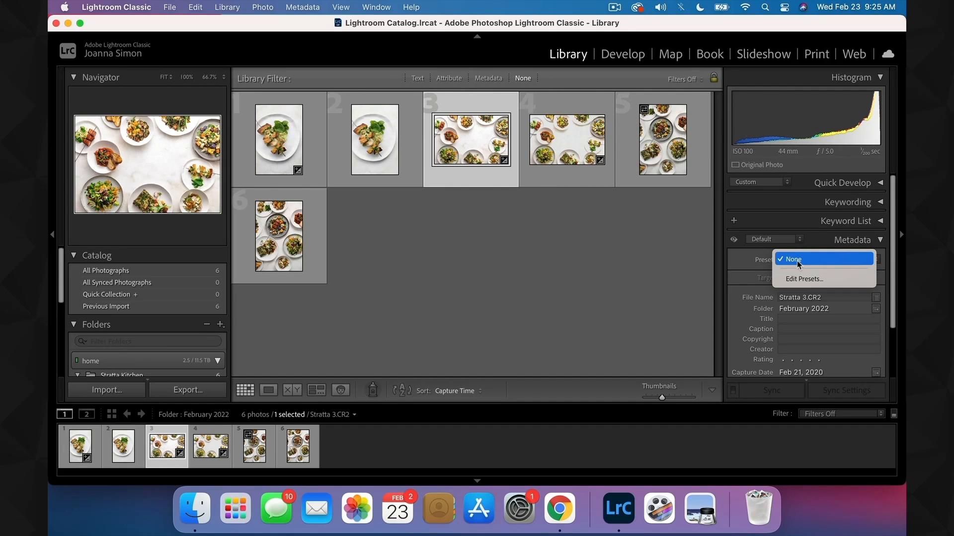
pyautogui.click(801, 279)
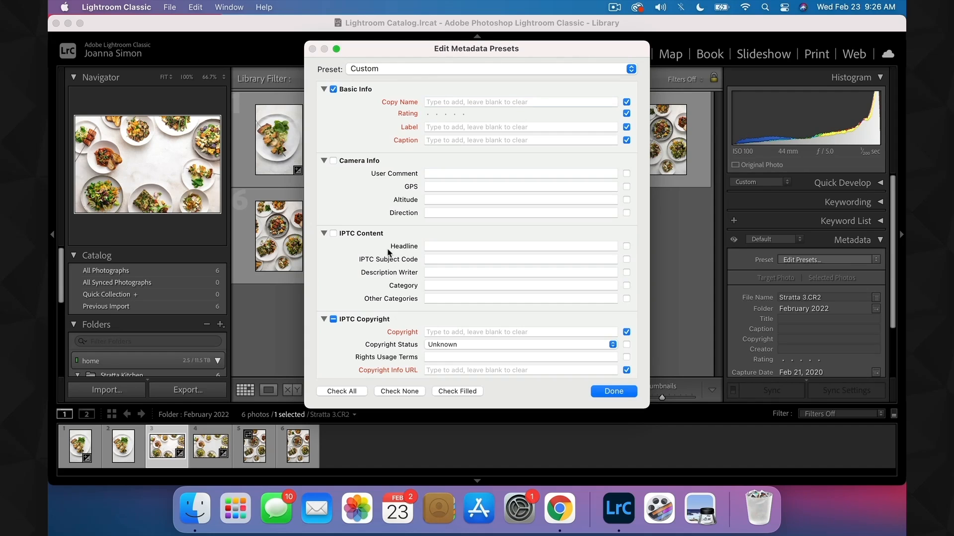
pyautogui.scroll(-4, 388, 252)
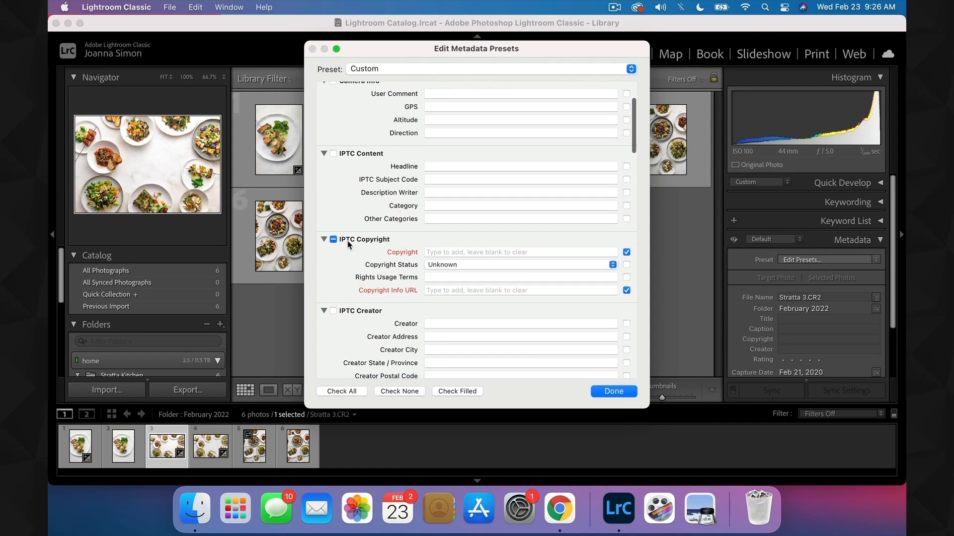
pyautogui.click(455, 253)
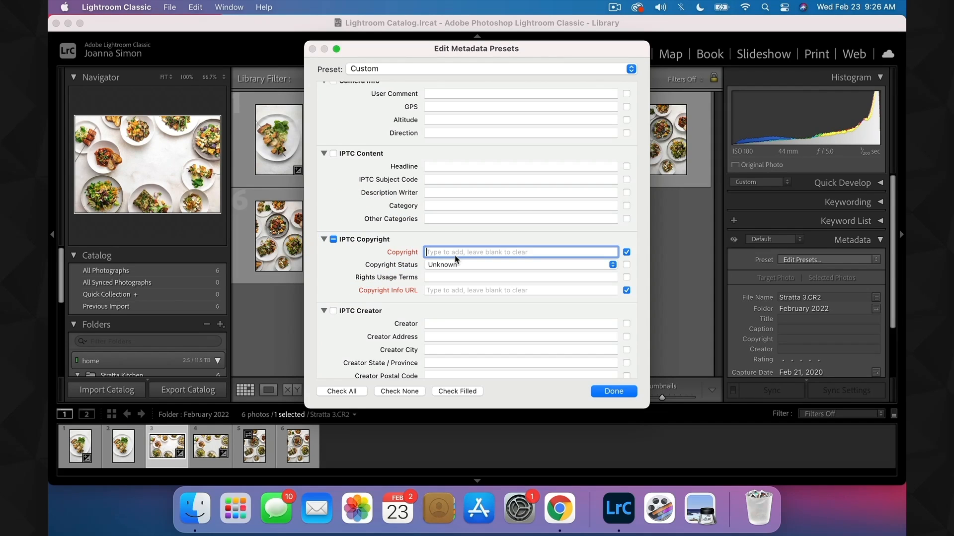
pyautogui.write('©')
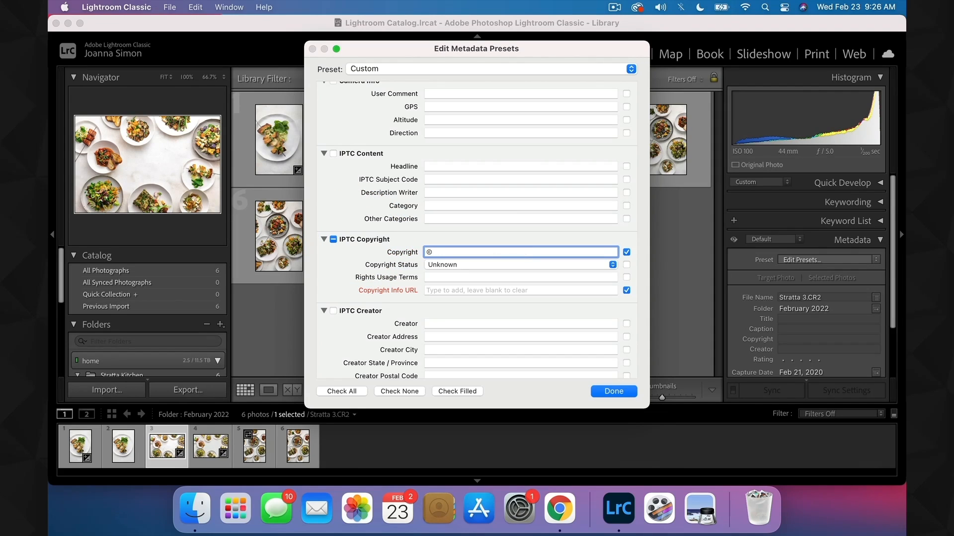
pyautogui.write(' Joanie Simon Media, all rights reserved')
# - Set the copyright status to Copyrighted and the rights usage terms to "All Rights Reserved, No Reproduction without Prior Permission"
pyautogui.click(432, 265)
pyautogui.click(437, 278)
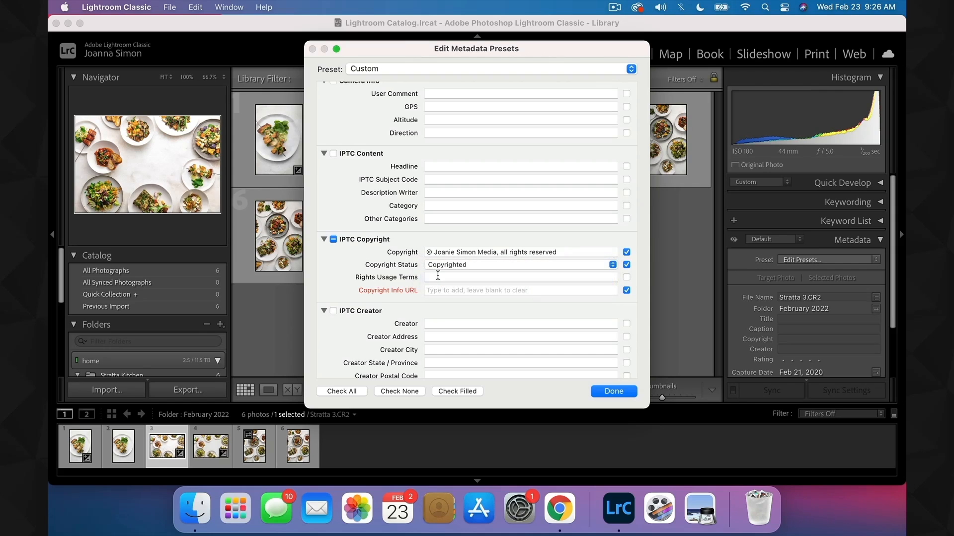
pyautogui.click(437, 276)
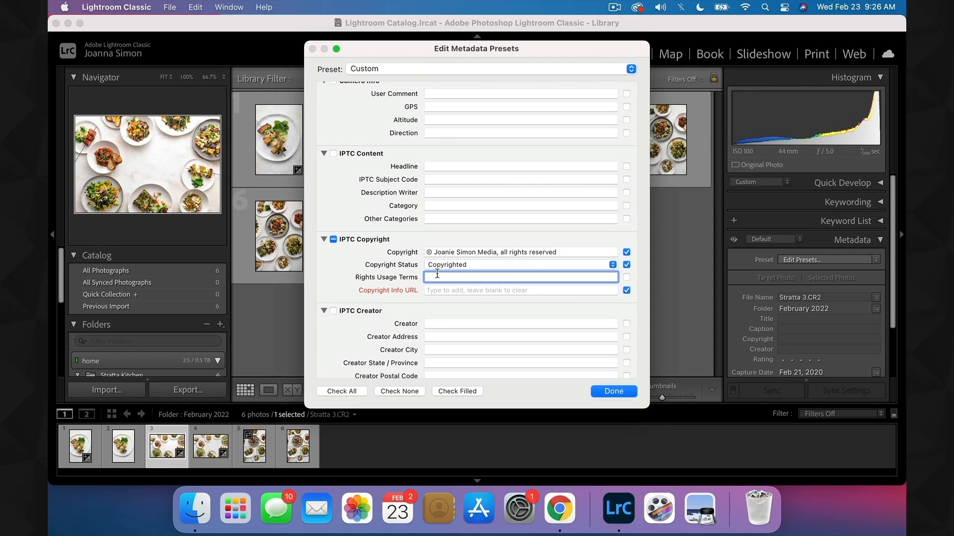
pyautogui.write('All Rights Reserved, No Reproduction without P')
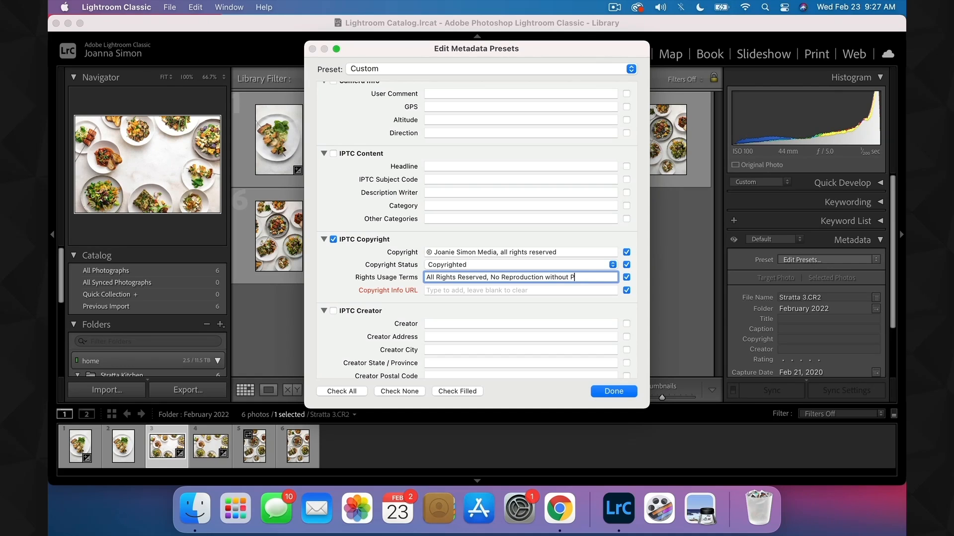
pyautogui.write('rior Permission')
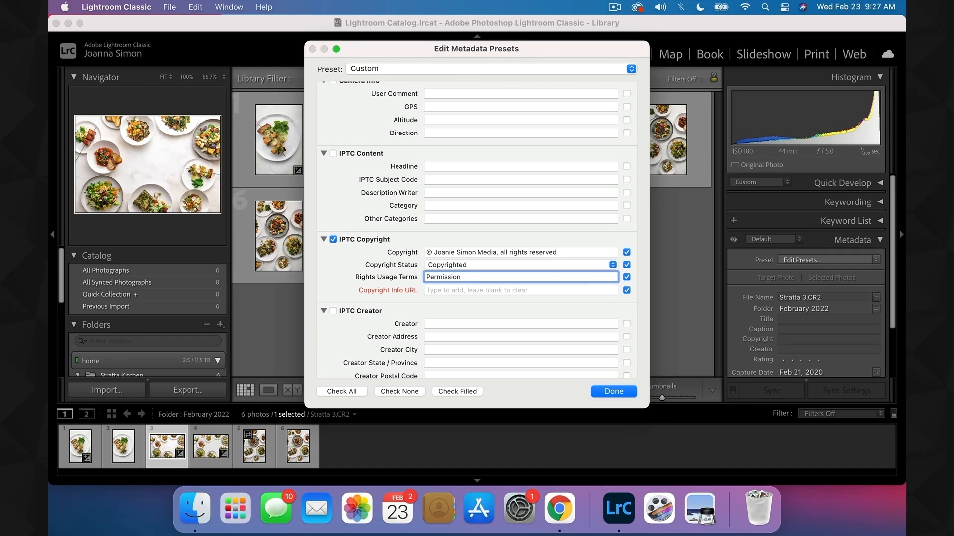
# - Enter the photographer's website address as the Copyright Info URL in the IPTC Copyright section
pyautogui.press('Tab')
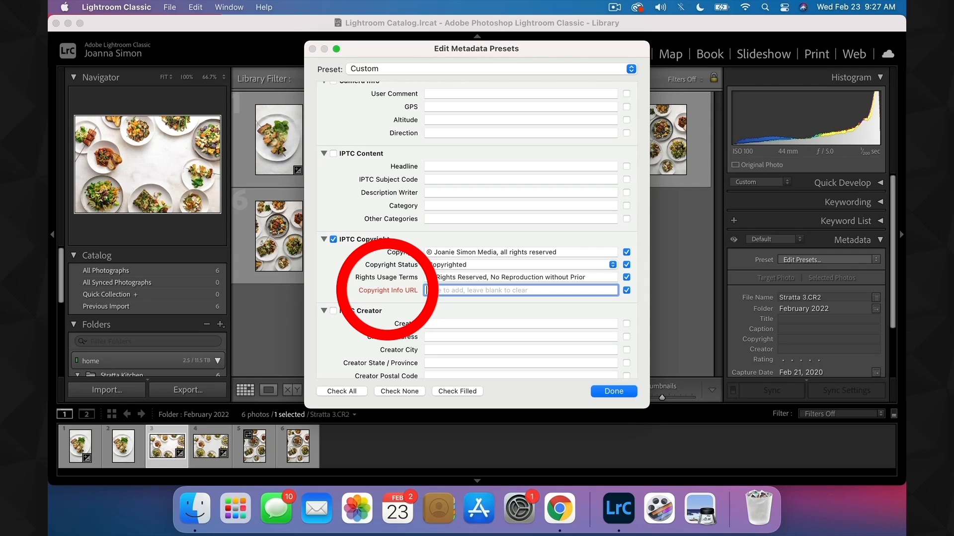
pyautogui.write('joaniesimon.com')
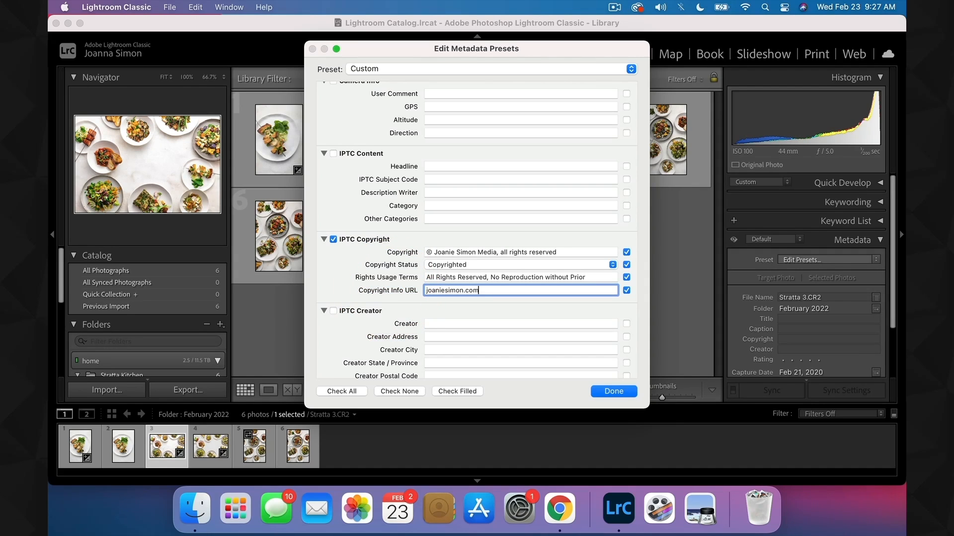
pyautogui.click(455, 315)
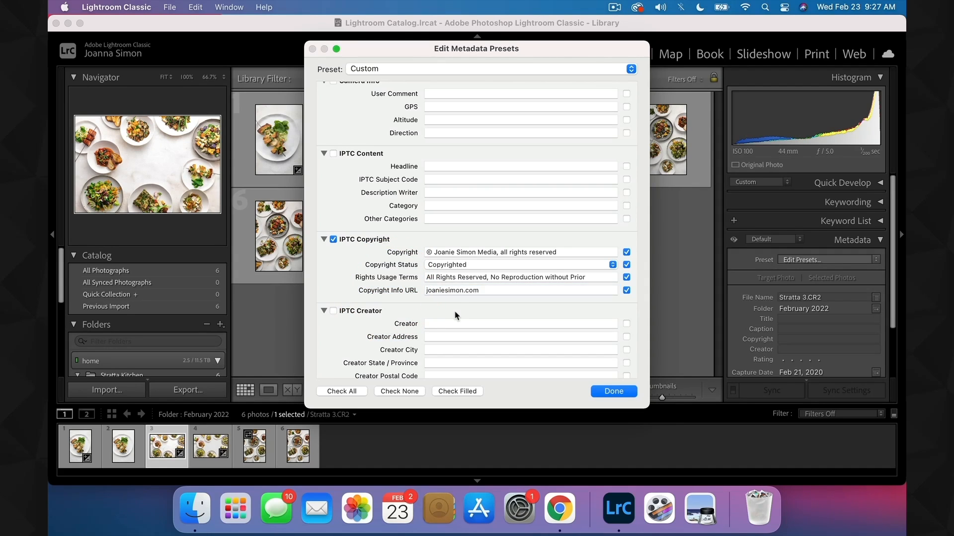
# - Fill in the IPTC Status credit line with the photographer's full name and website address, separated by a comma
pyautogui.scroll(-10, 455, 314)
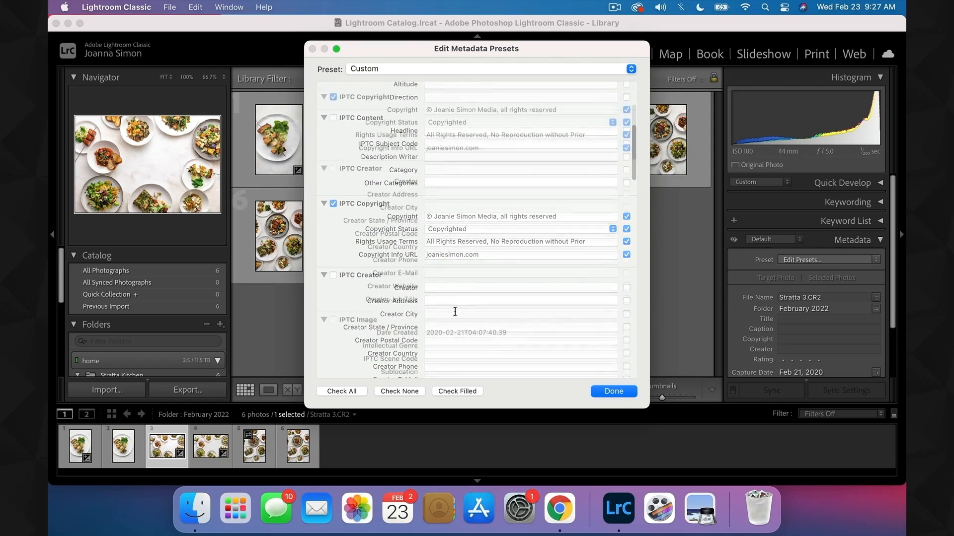
pyautogui.scroll(-6, 455, 312)
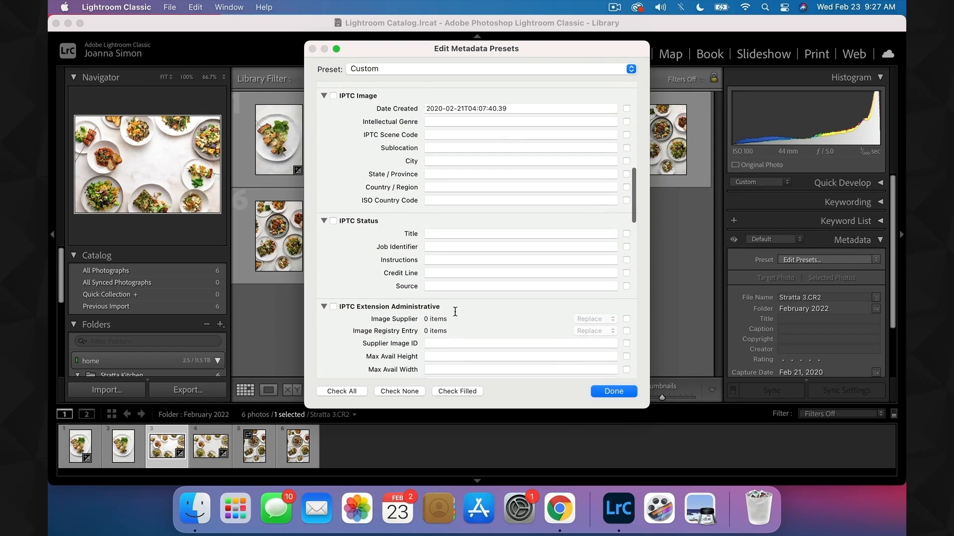
pyautogui.click(451, 273)
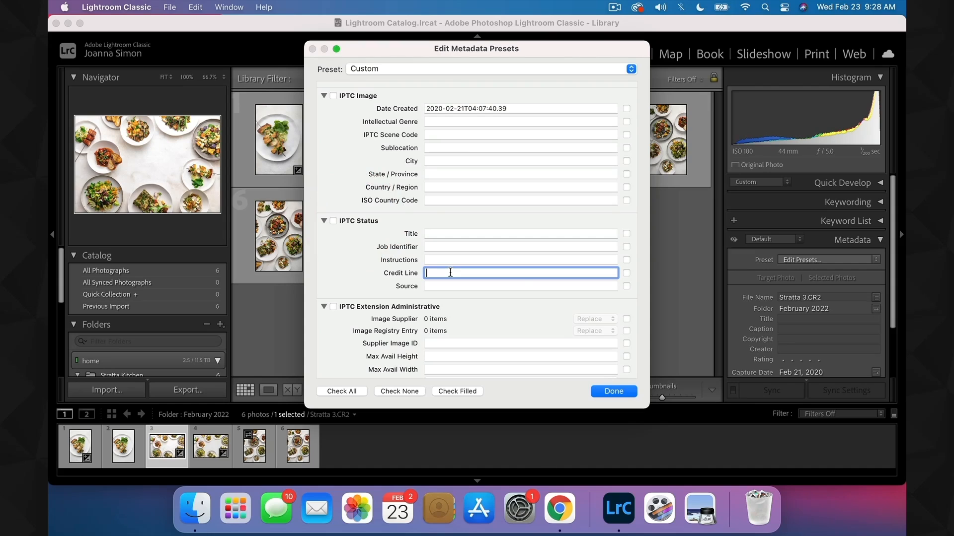
pyautogui.write('J')
pyautogui.write('oanie Simon, joanieism')
pyautogui.press('BackSpace')
pyautogui.press('BackSpace')
pyautogui.press('BackSpace')
pyautogui.write('simon.com')
# - Enter the photographer's full name as the Source in the IPTC Status section
pyautogui.click(452, 286)
pyautogui.write('Joanie Si')
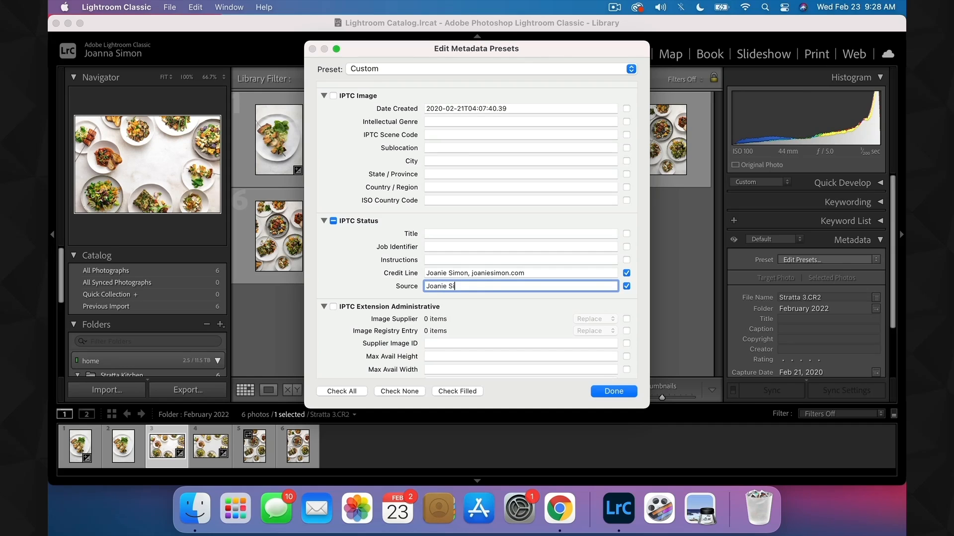
pyautogui.write('mon')
# - Review the filled-in fields and save the settings as a new metadata preset named with the photographer's full name
pyautogui.scroll(10, 482, 316)
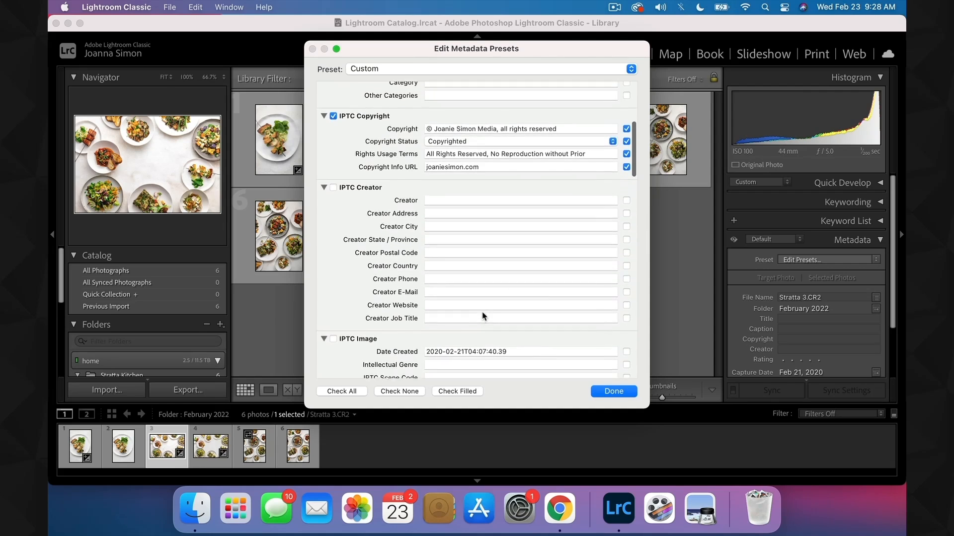
pyautogui.scroll(8, 482, 316)
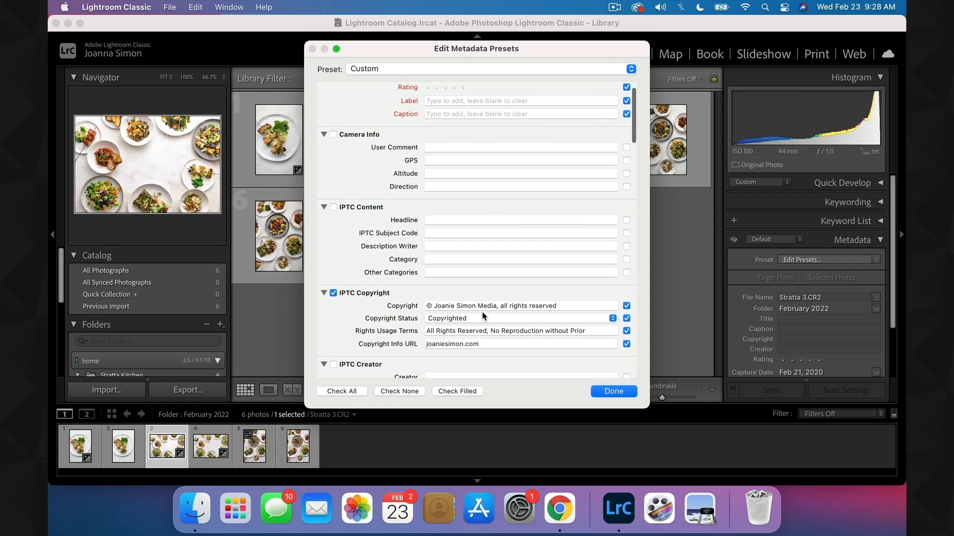
pyautogui.scroll(-8, 482, 315)
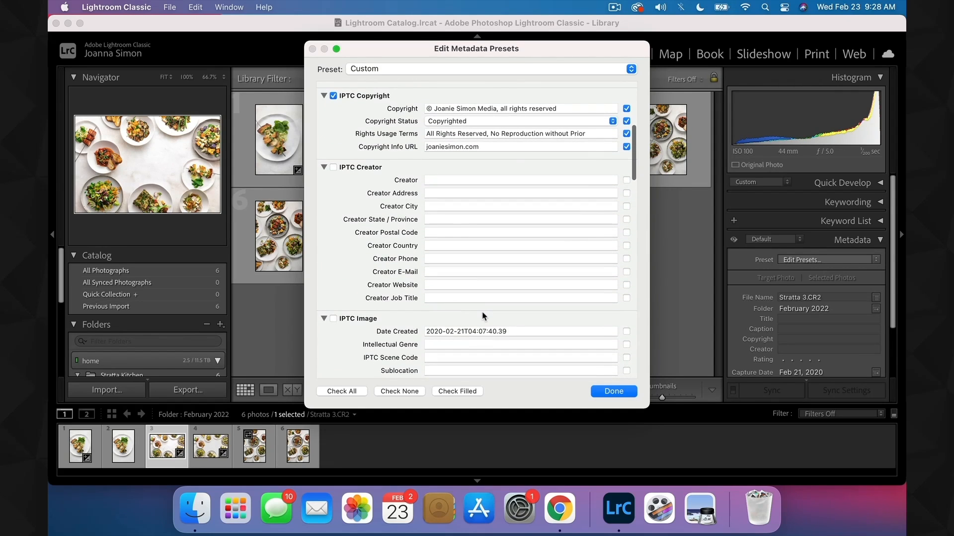
pyautogui.scroll(-6, 483, 316)
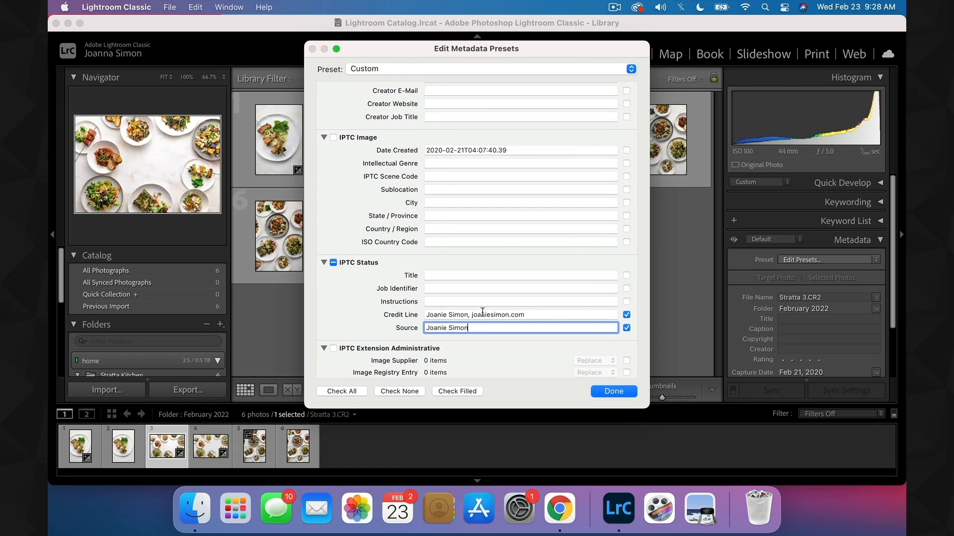
pyautogui.scroll(-3, 482, 311)
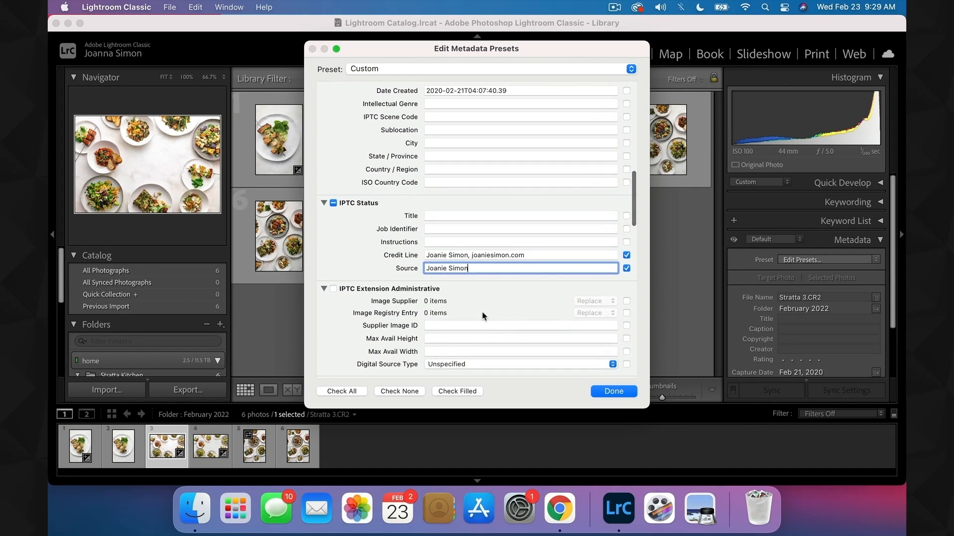
pyautogui.click(609, 394)
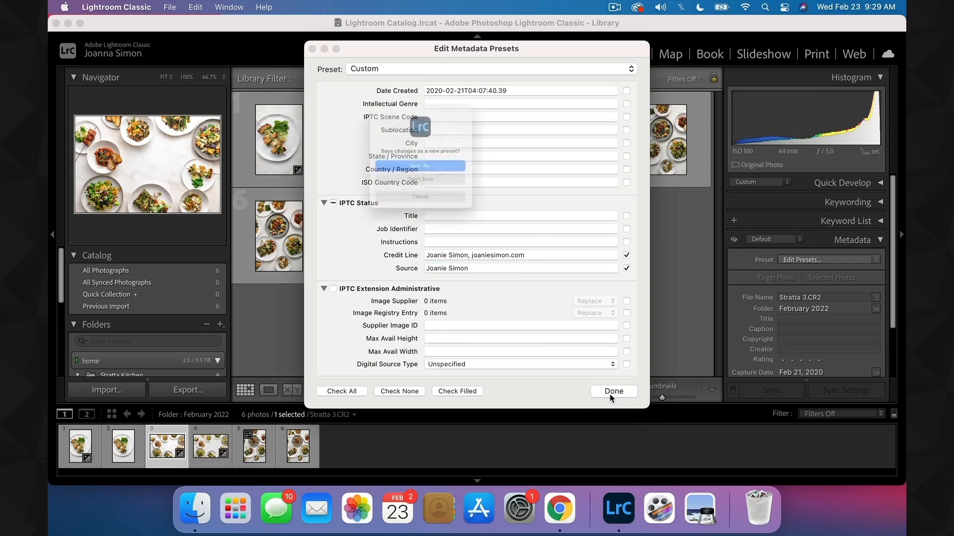
pyautogui.click(417, 170)
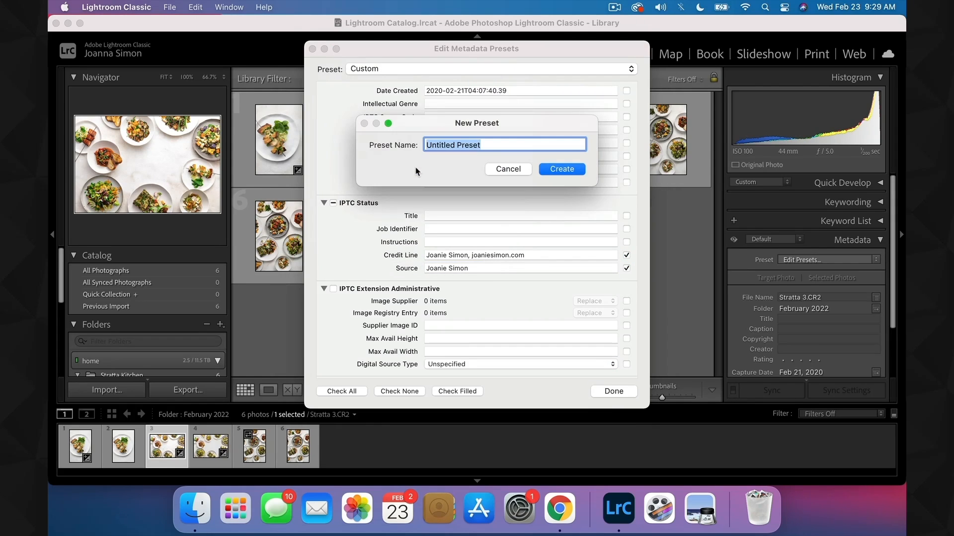
pyautogui.write('Joanie Simon')
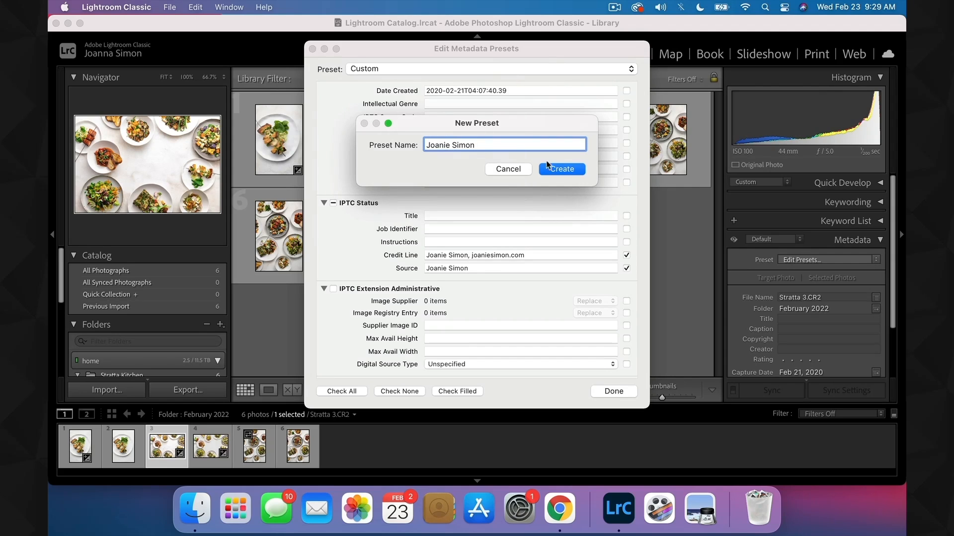
pyautogui.click(555, 171)
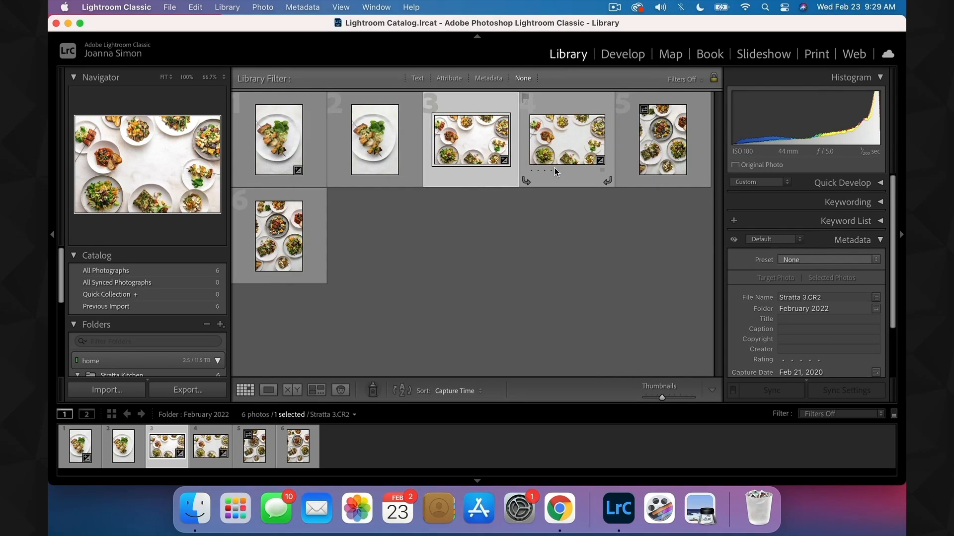
pyautogui.click(281, 143)
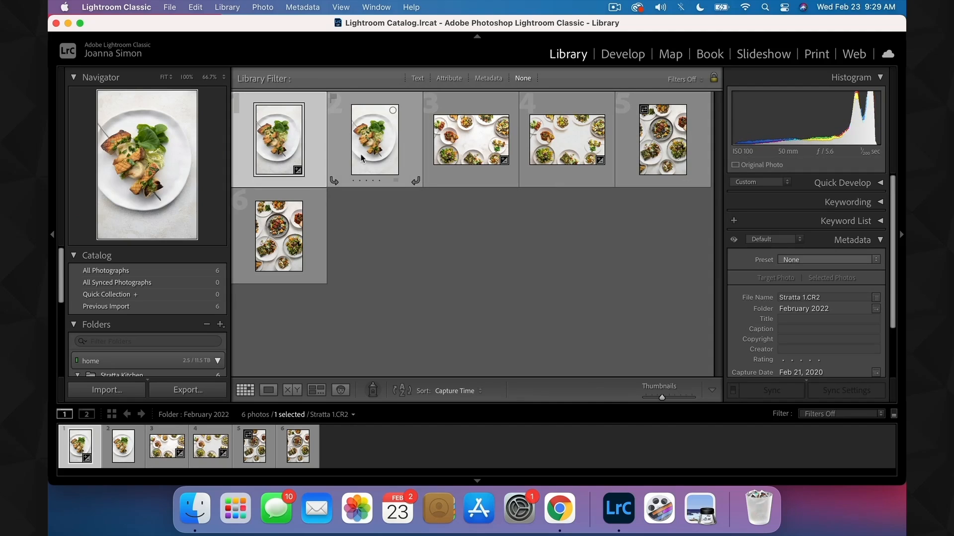
pyautogui.click(472, 155)
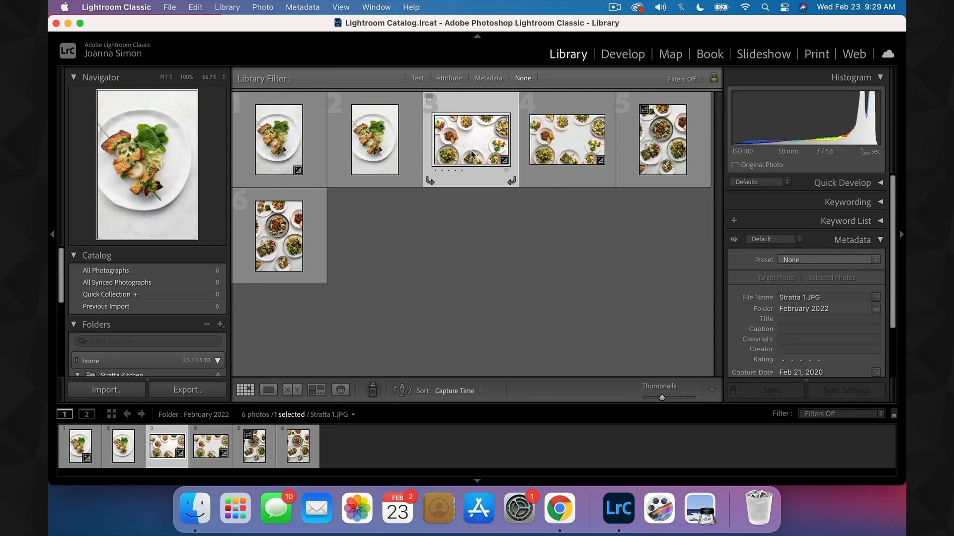
pyautogui.press('Right')
pyautogui.press('Right')
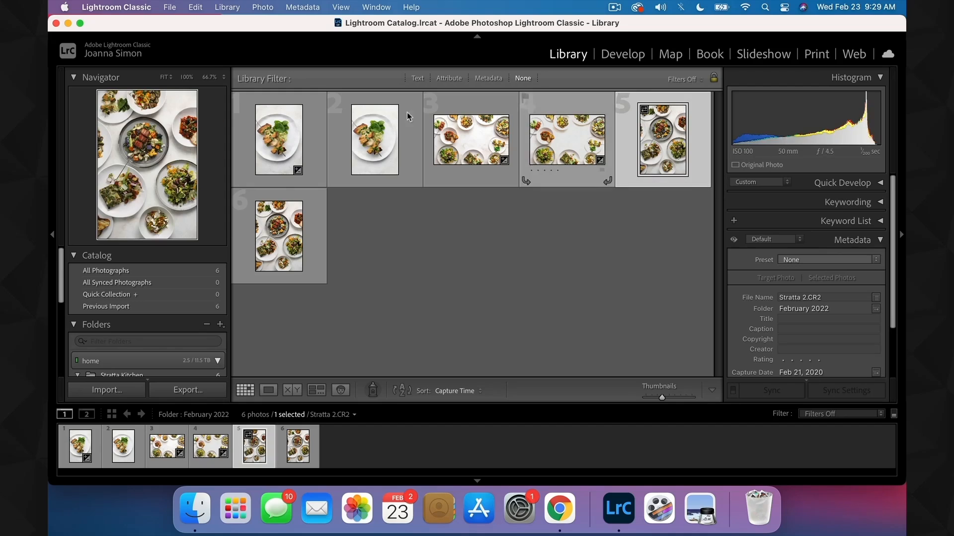
# - Select every photo in the February 2022 folder and apply the photographer's new metadata preset to all selected photos
pyautogui.click(307, 142)
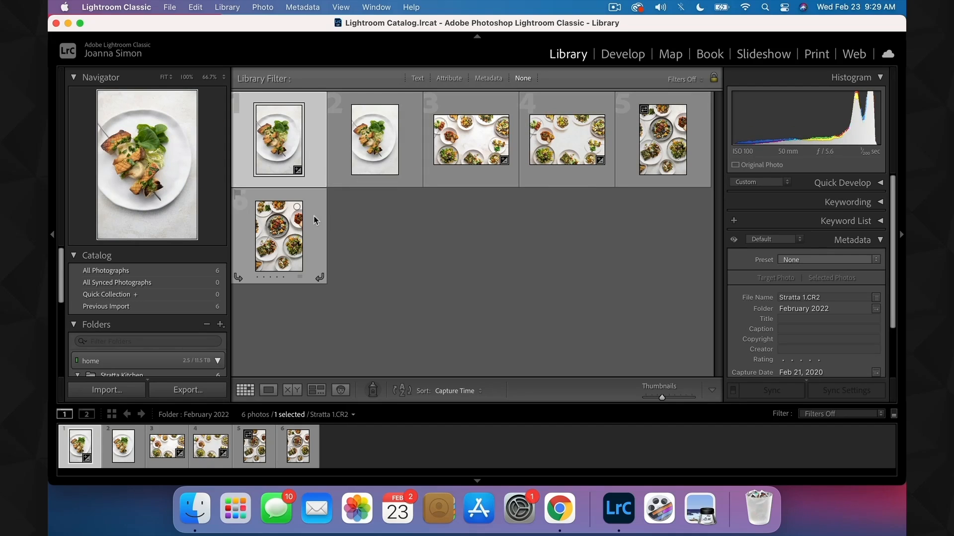
pyautogui.press('super+a')
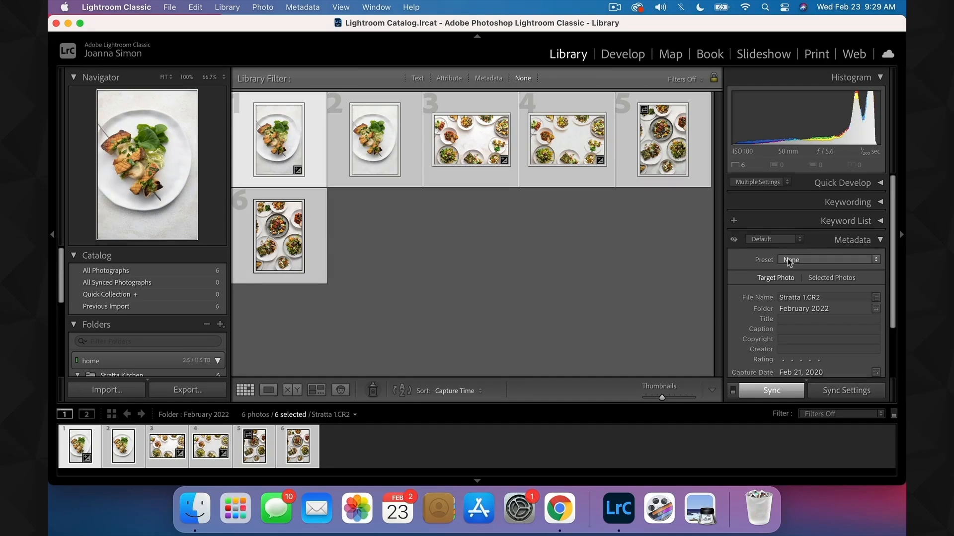
pyautogui.click(788, 260)
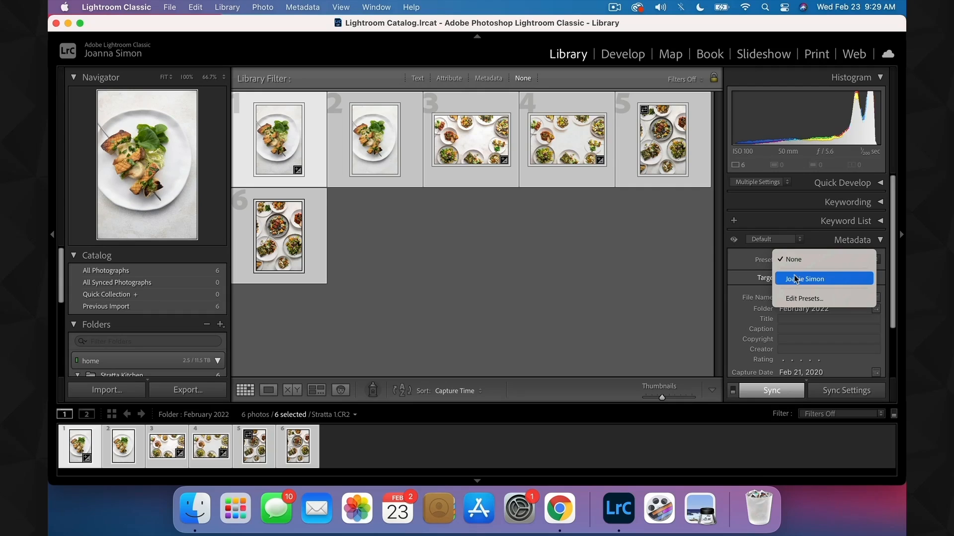
pyautogui.click(795, 279)
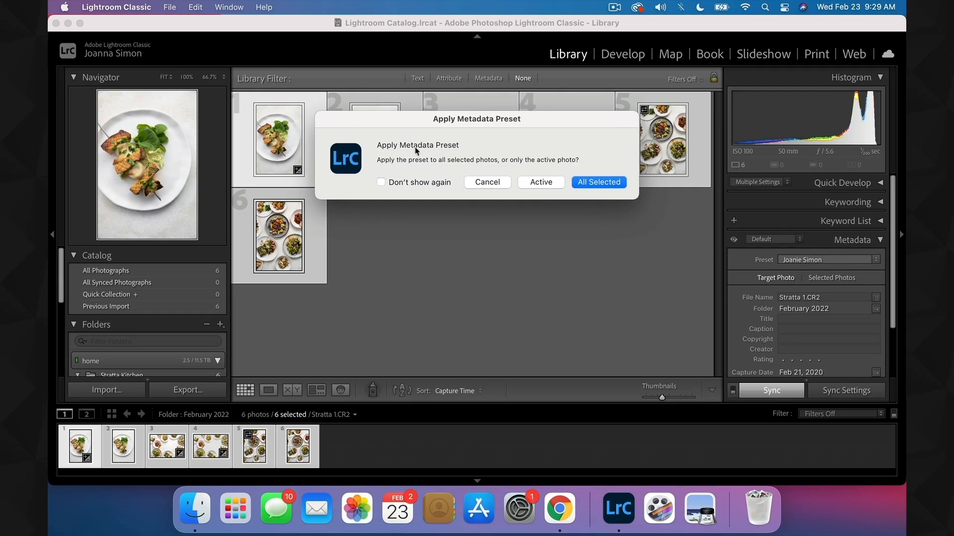
pyautogui.click(599, 182)
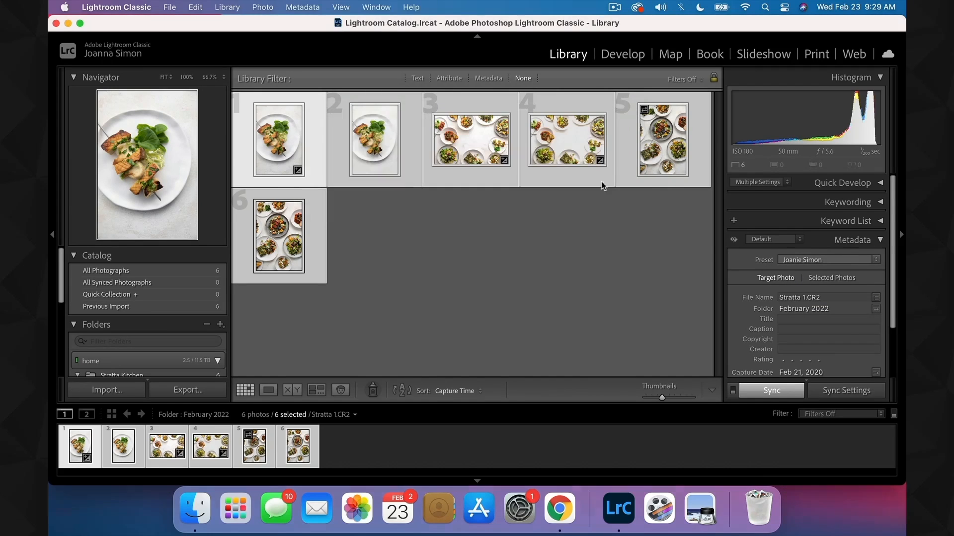
# - Deselect all photos and check the metadata of the third through sixth photos one at a time
pyautogui.click(422, 251)
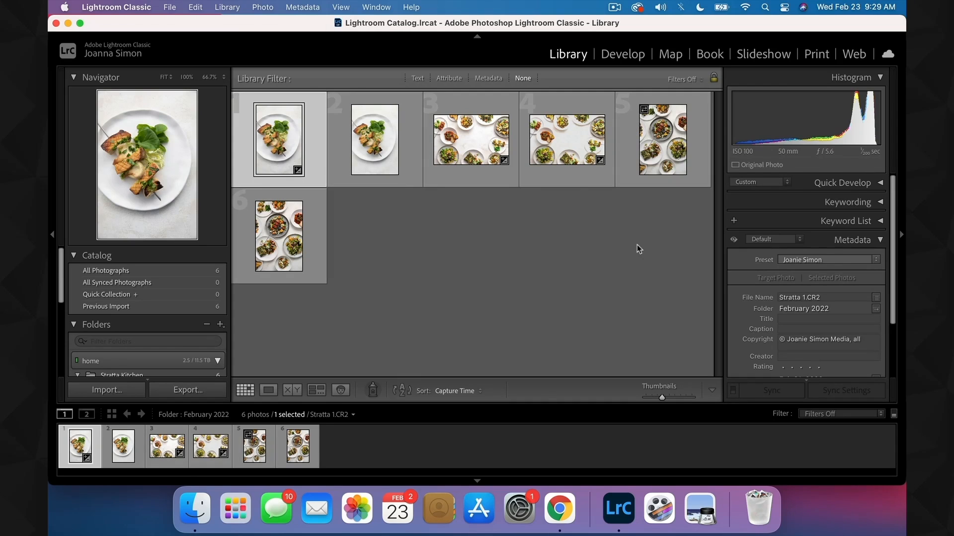
pyautogui.click(467, 146)
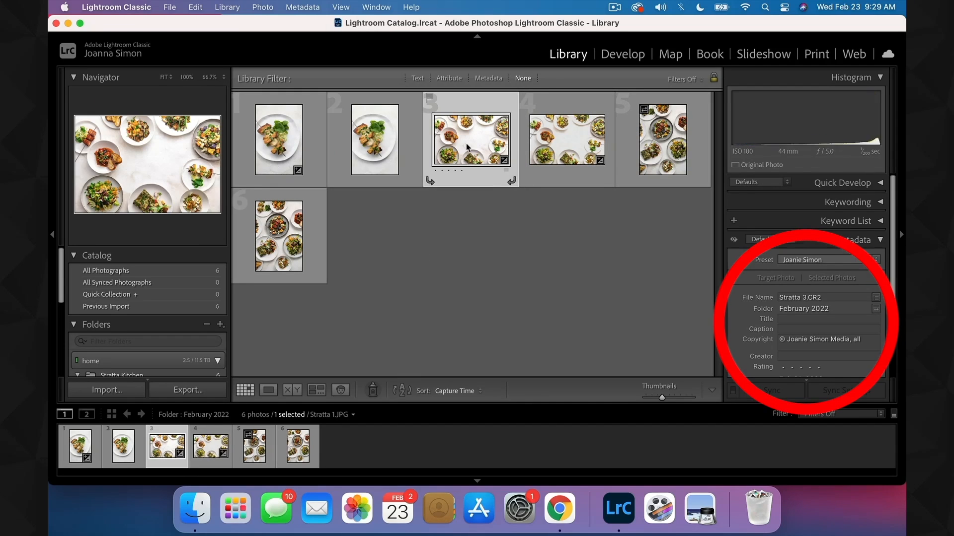
pyautogui.click(565, 155)
pyautogui.click(659, 166)
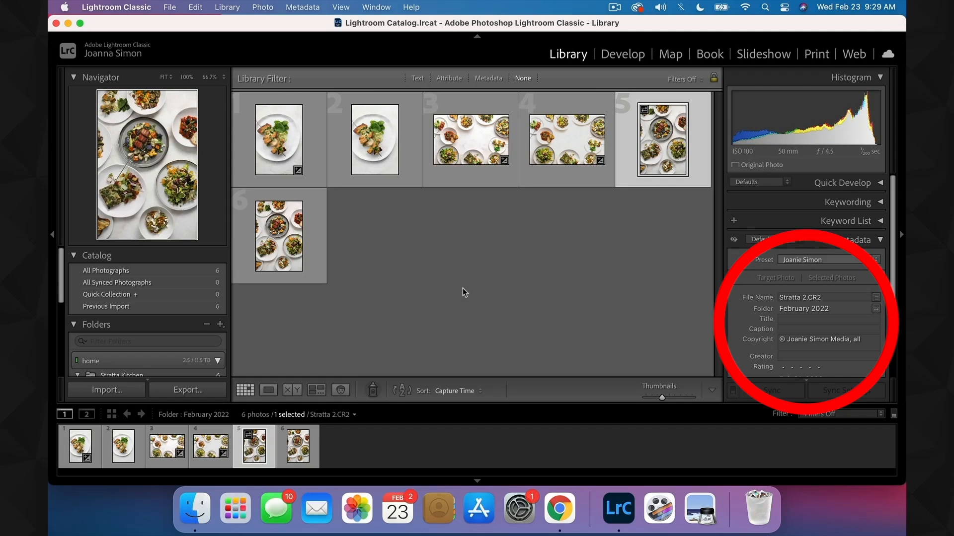
pyautogui.click(305, 239)
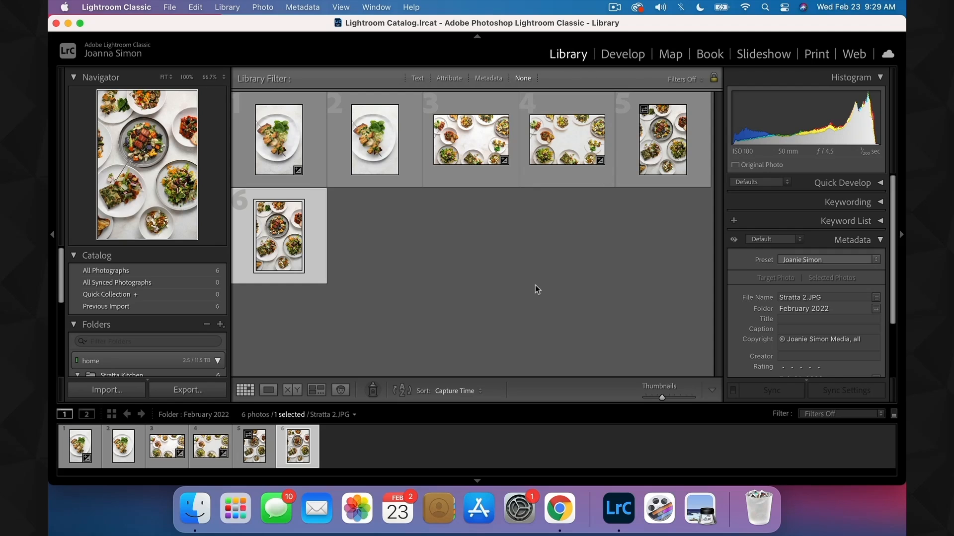
# - Start a photo import and set the metadata applied during import to the preset named after the photographer
pyautogui.click(108, 390)
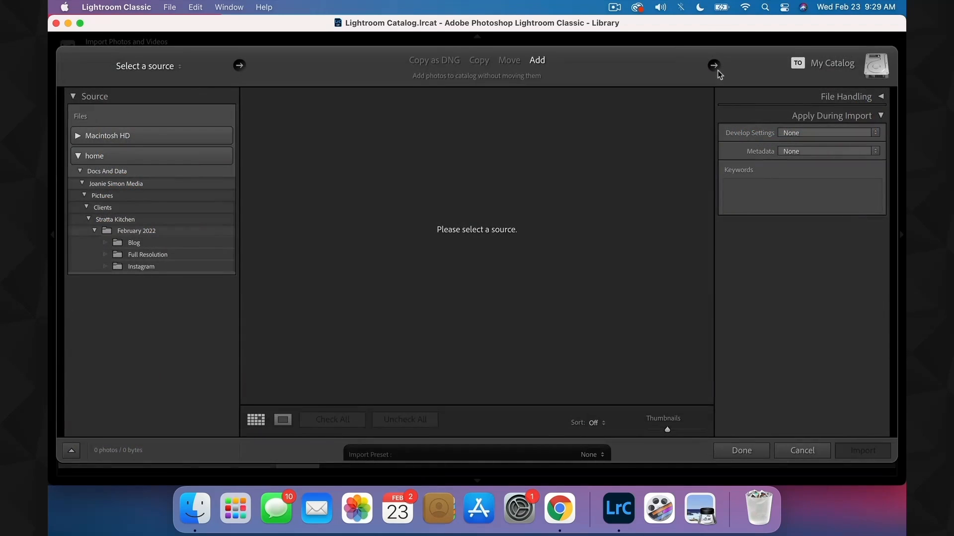
pyautogui.click(880, 116)
pyautogui.click(880, 115)
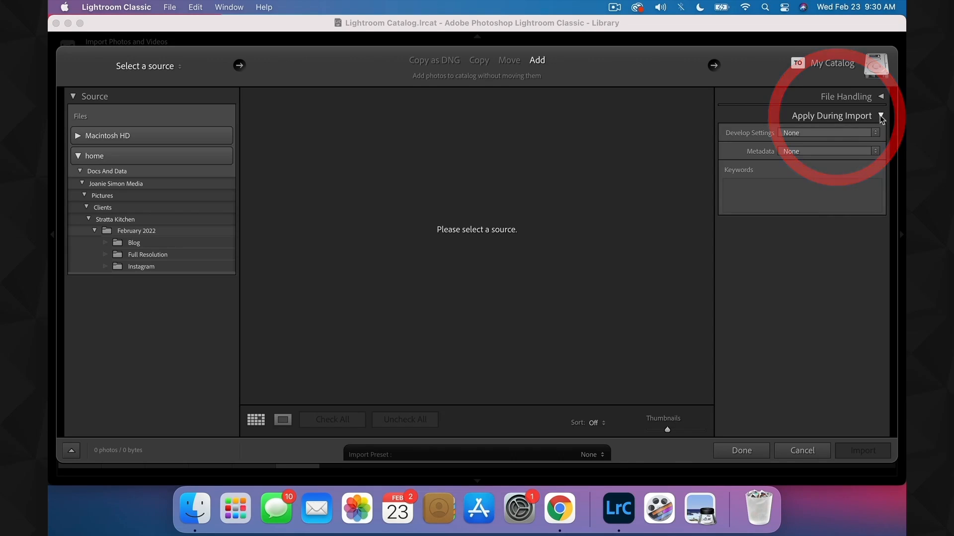
pyautogui.click(796, 152)
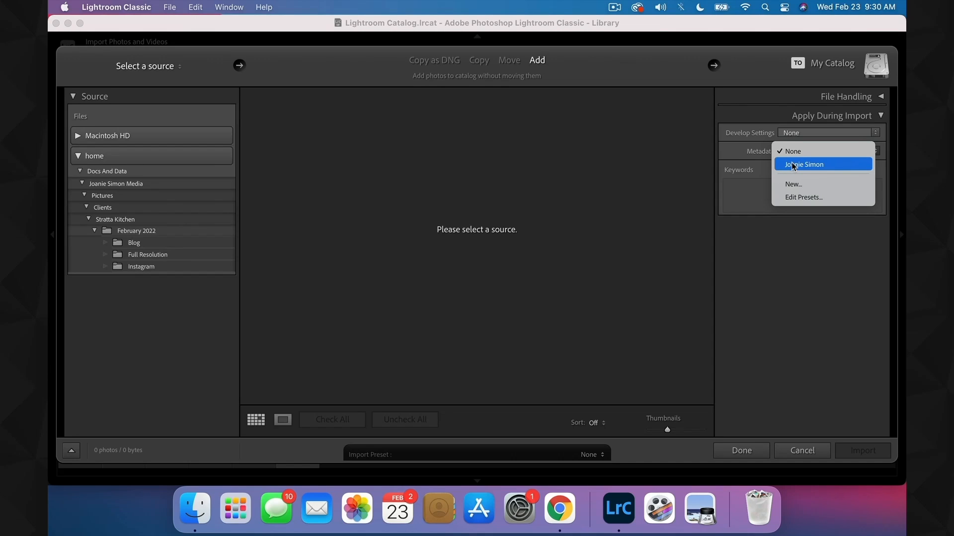
pyautogui.click(793, 166)
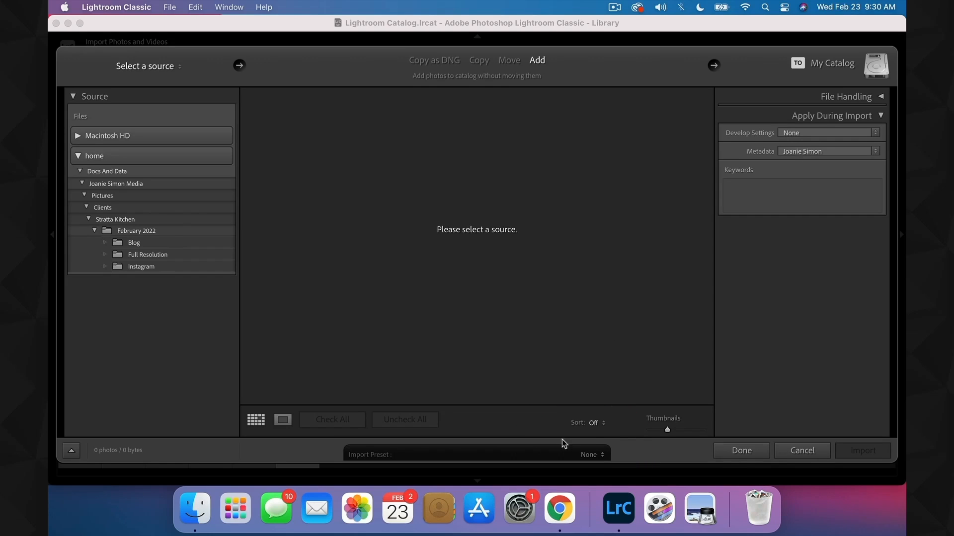
# - Save the current import settings as a new import preset named with the photographer's full name
pyautogui.click(587, 455)
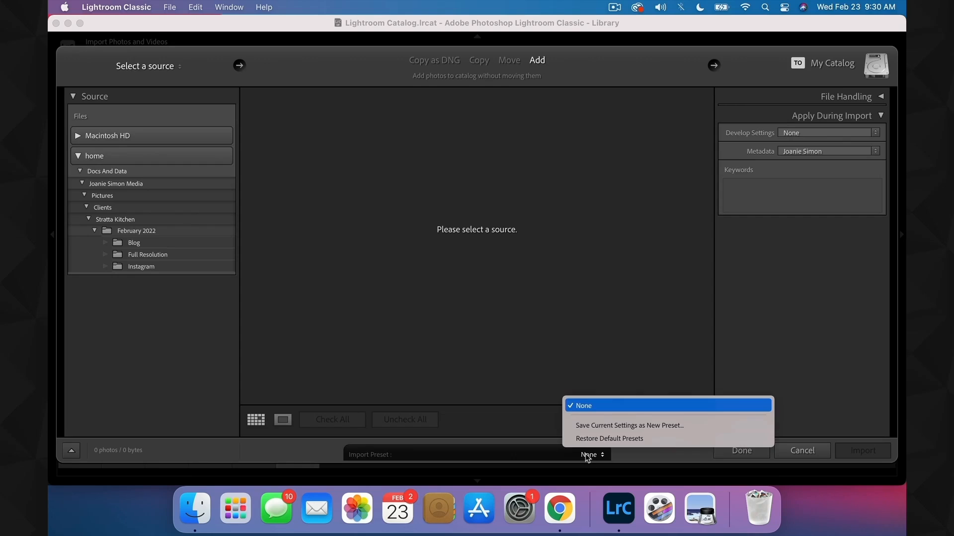
pyautogui.click(592, 426)
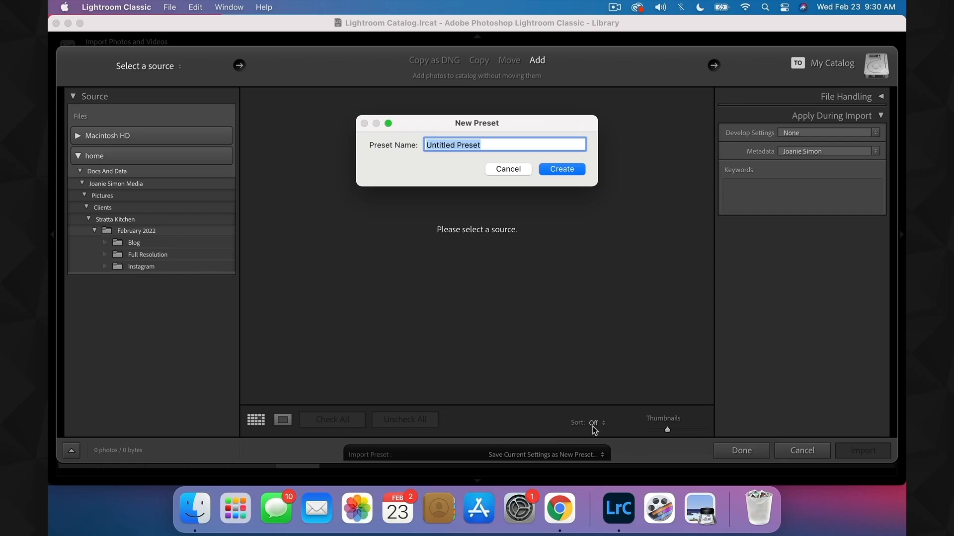
pyautogui.write('Joanie Simon')
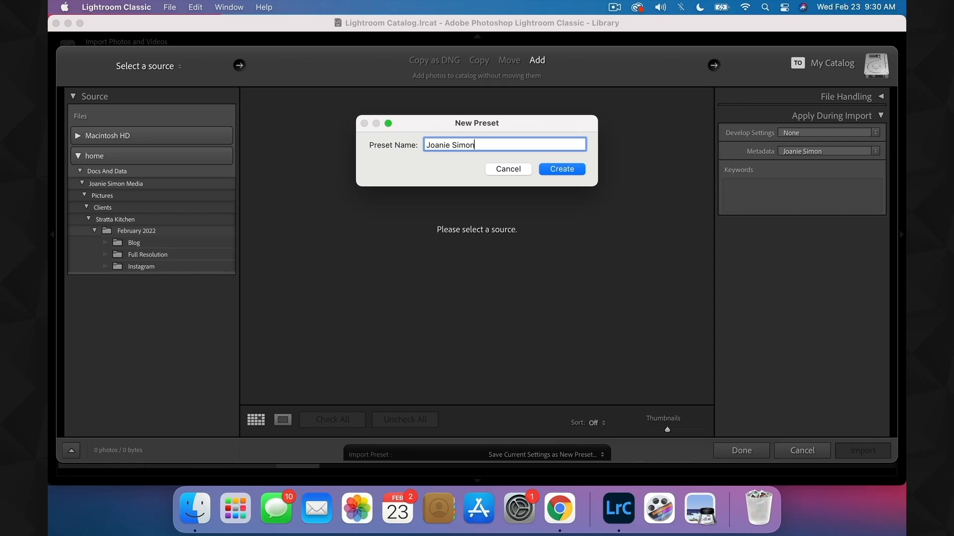
pyautogui.press('Return')
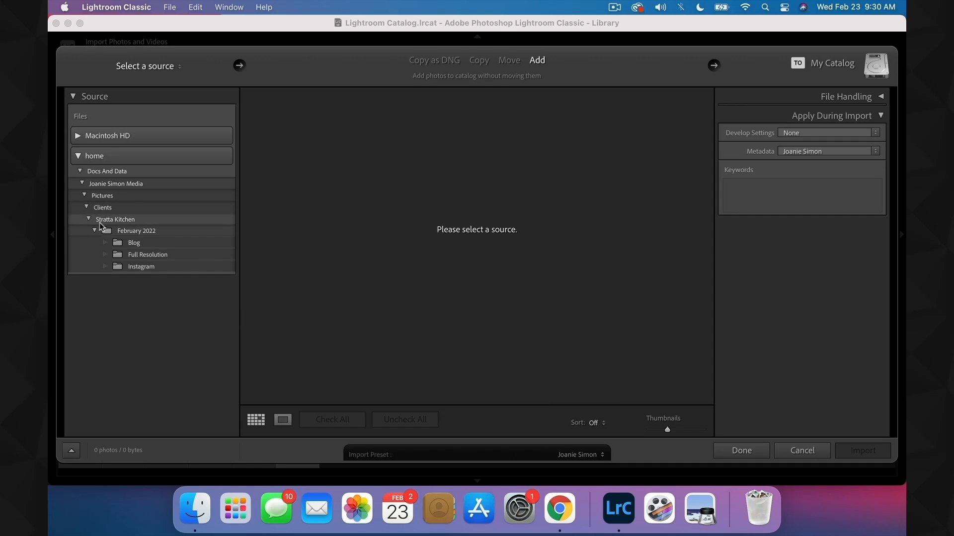
# - Choose the Selects folder under Clients > merc bar > 6.22 as the import source and look through its photos
pyautogui.click(87, 208)
pyautogui.click(87, 208)
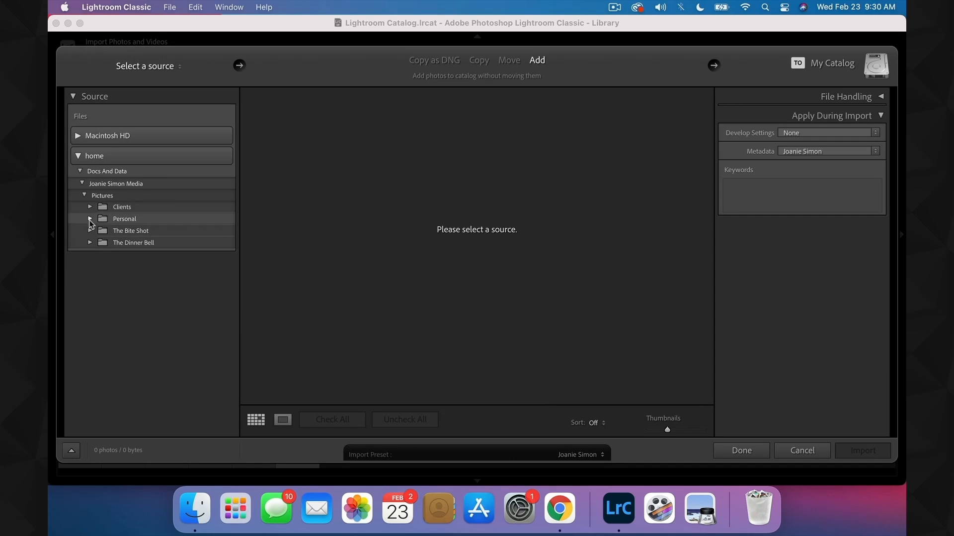
pyautogui.scroll(-10, 94, 273)
pyautogui.click(100, 319)
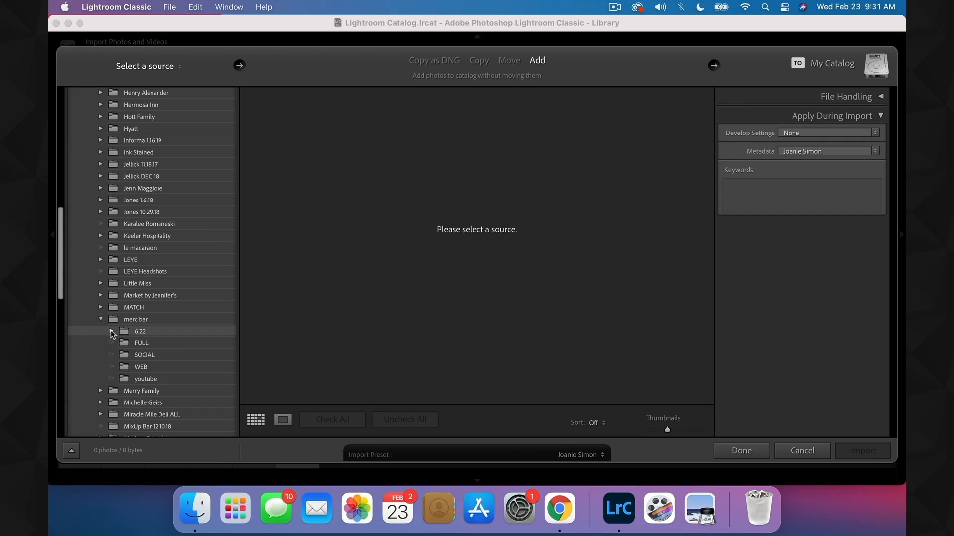
pyautogui.click(111, 331)
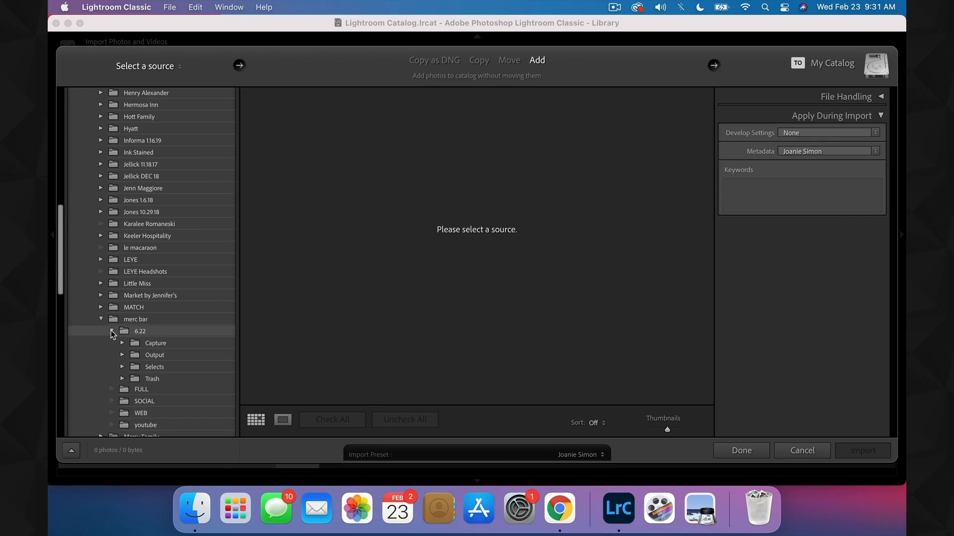
pyautogui.click(168, 346)
pyautogui.click(154, 368)
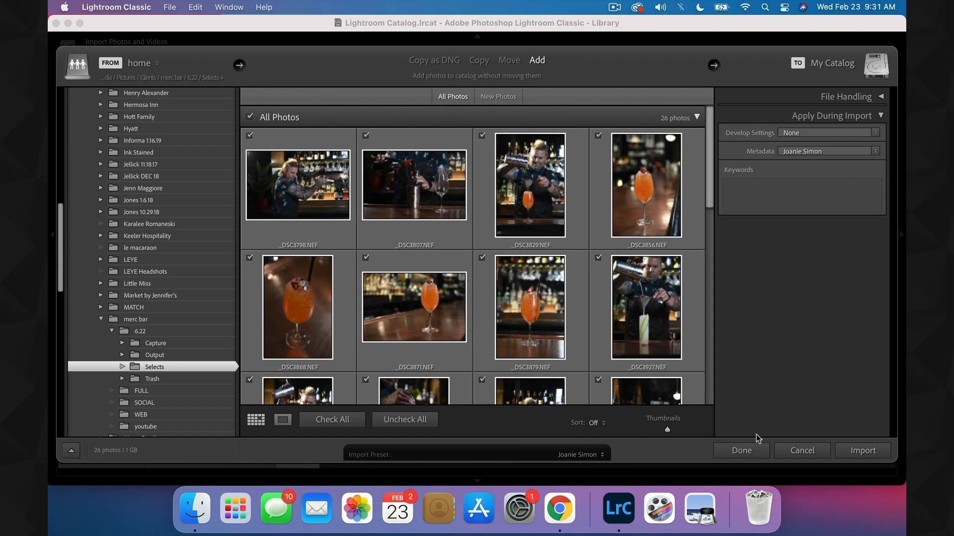
pyautogui.scroll(-6, 600, 216)
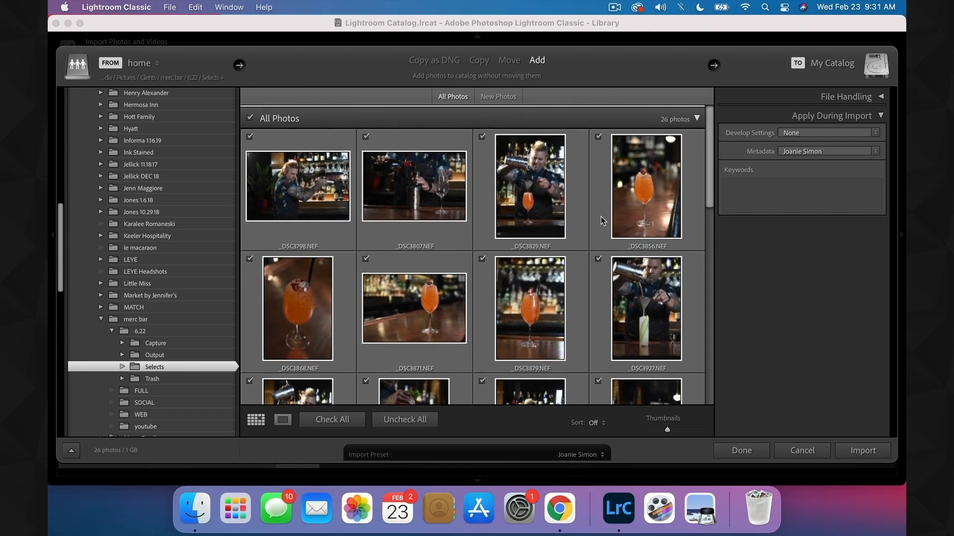
pyautogui.scroll(-3, 601, 217)
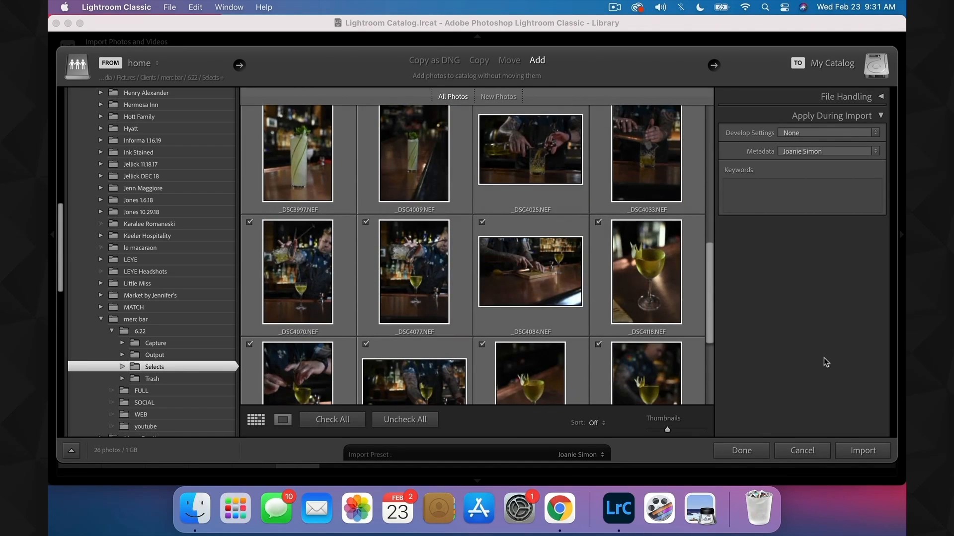